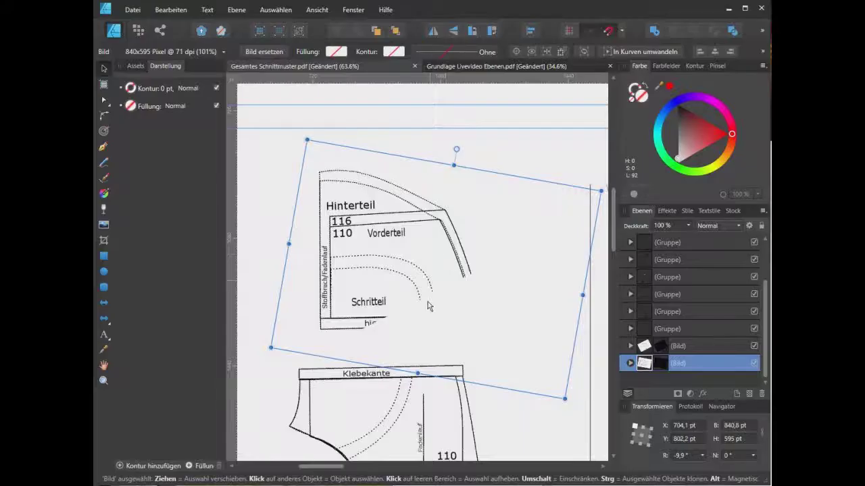
Step: Scroll to the Gesamtes Schnittmuster.pdf document showing both scanned pattern halves
scroll(427, 306, "down", 3)
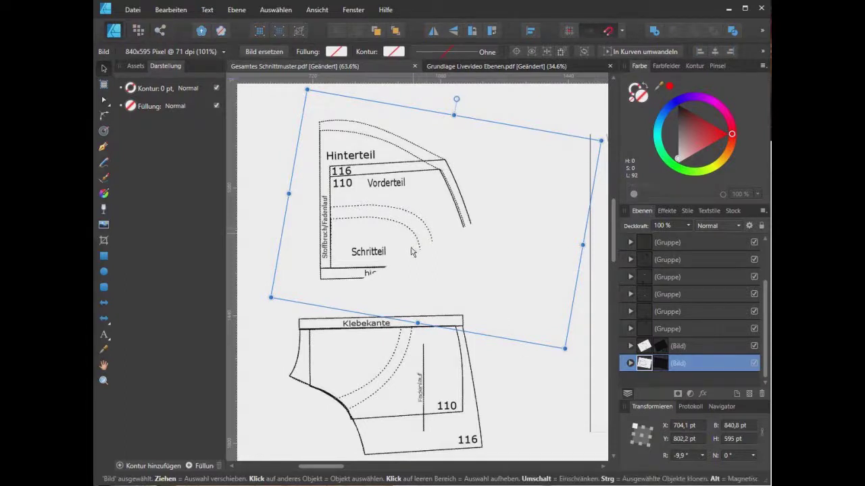
Step: Select the lower scanned image with the Klebekante strip
left_click(447, 250)
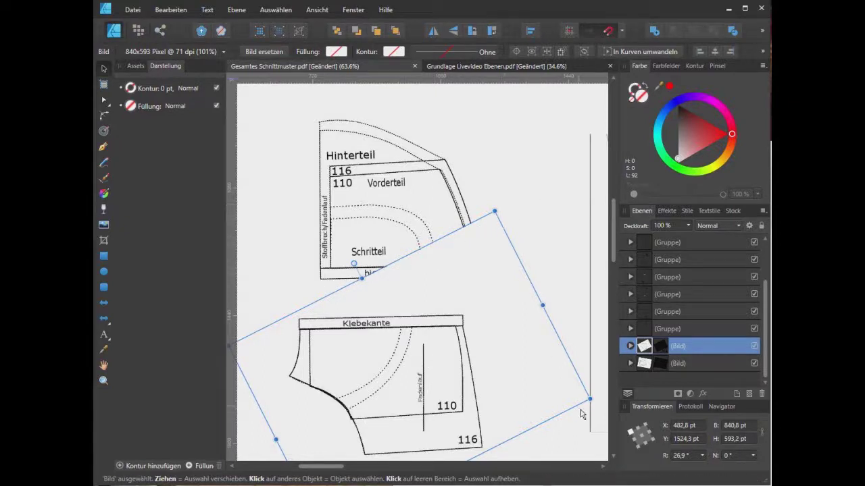
left_click(669, 226)
type("80")
key("Return")
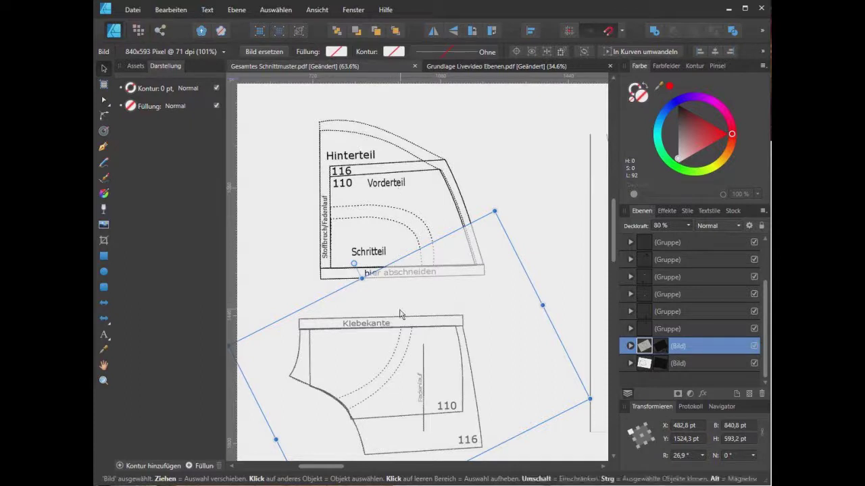
left_click(661, 226)
type("100")
key("Return")
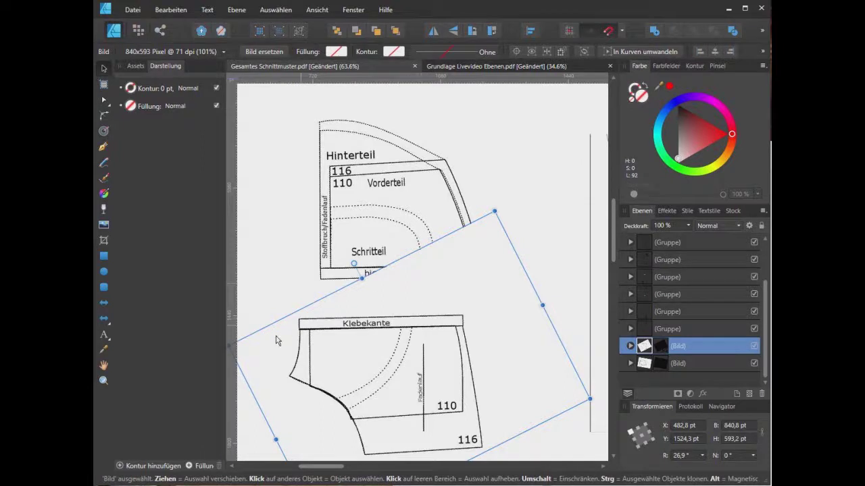
right_click(431, 330)
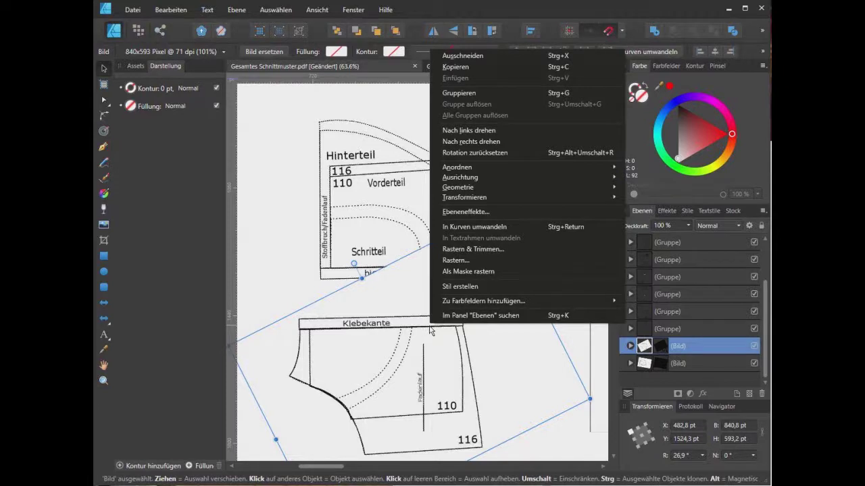
Step: Rasterize the lower Klebekante scan into a 1018 × 910 pt pixel layer at 0° rotation
left_click(538, 260)
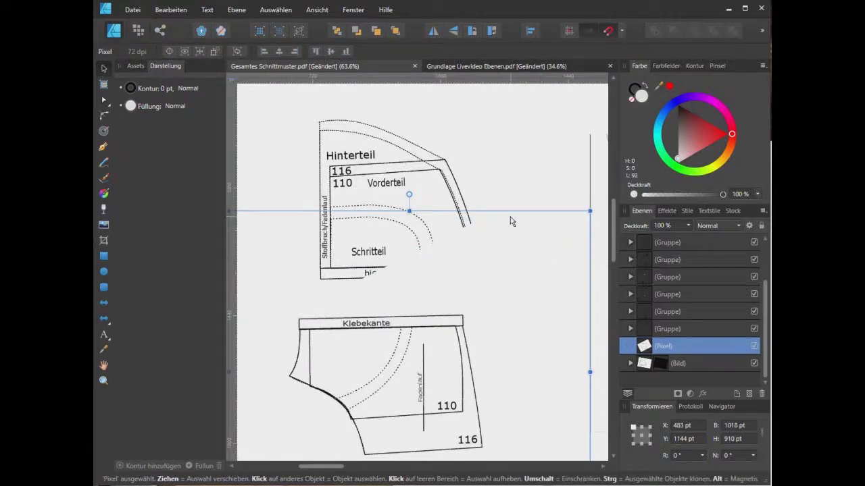
Step: Crop the Klebekante off the lower half to 1018 × 583.1 pt and butt it against the upper piece
left_click(103, 241)
left_click_drag(414, 215, 422, 327)
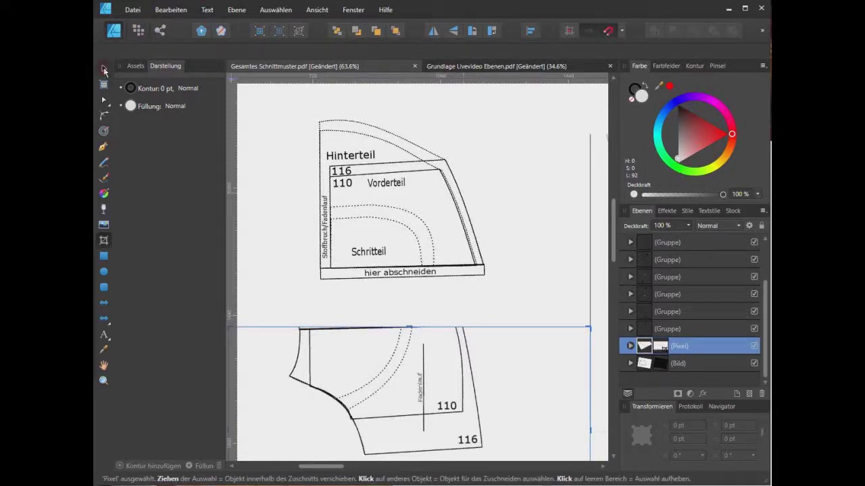
left_click(103, 69)
left_click_drag(415, 356, 437, 292)
key("ctrl+d")
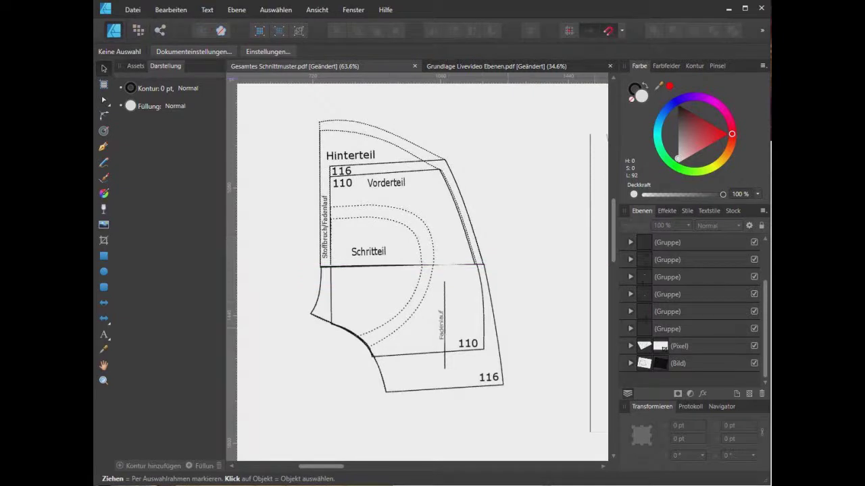
left_click(388, 224)
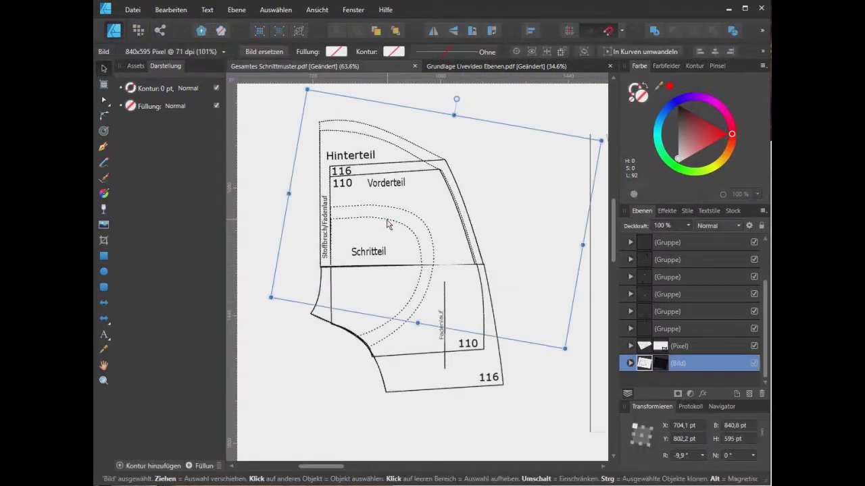
Step: Shift the lower half down to expose the cut line and rasterize the upper half (932 × 732 pt)
left_click_drag(409, 318, 419, 348)
left_click(399, 292)
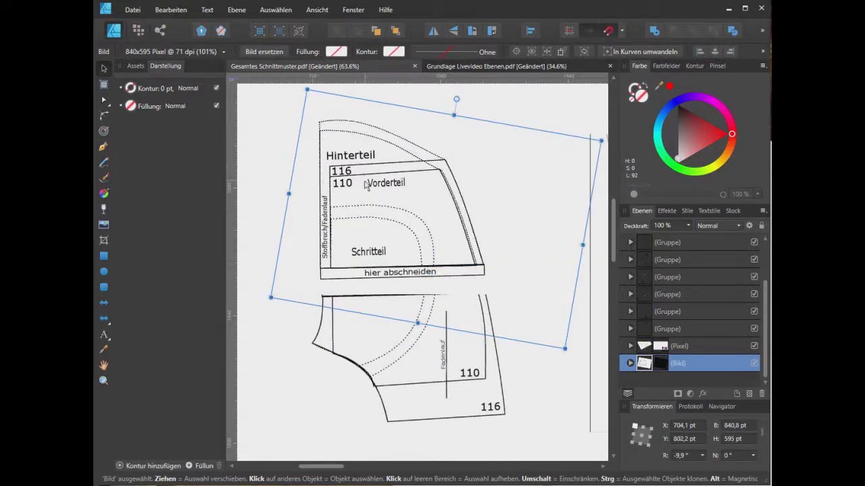
right_click(425, 201)
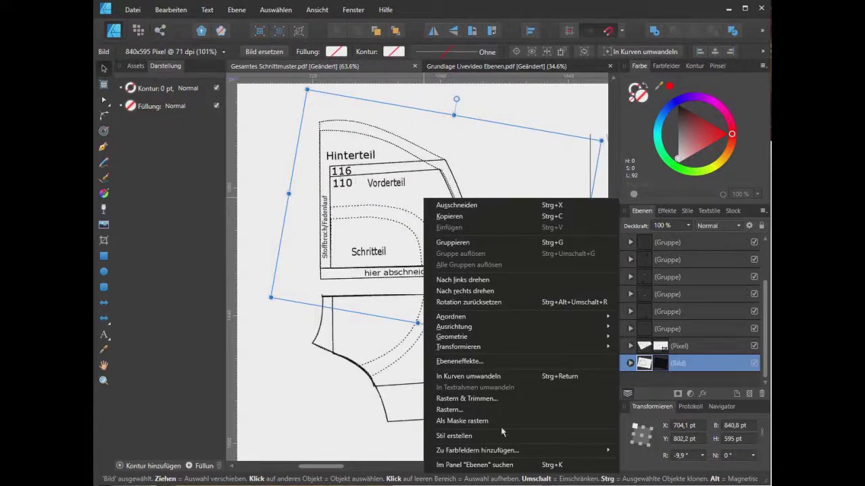
left_click(448, 410)
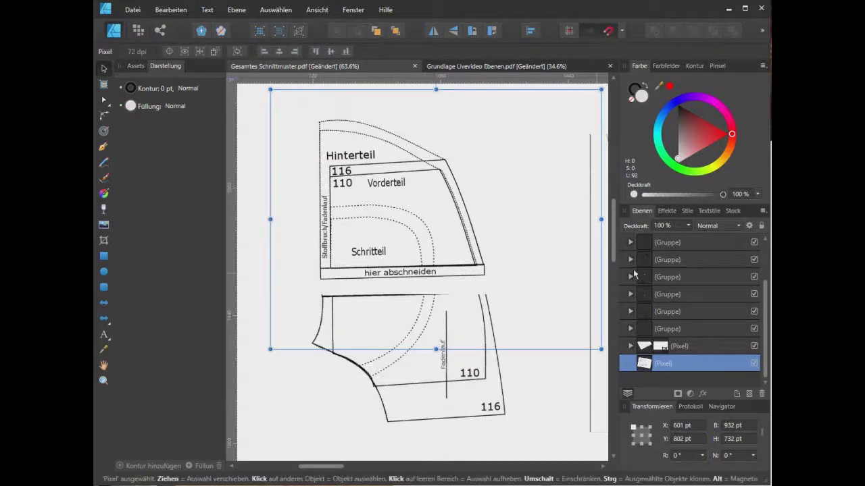
Step: Crop the hier abschneiden strip off the upper half to 932 × 497.8 pt and lower it onto the bottom half
left_click(104, 241)
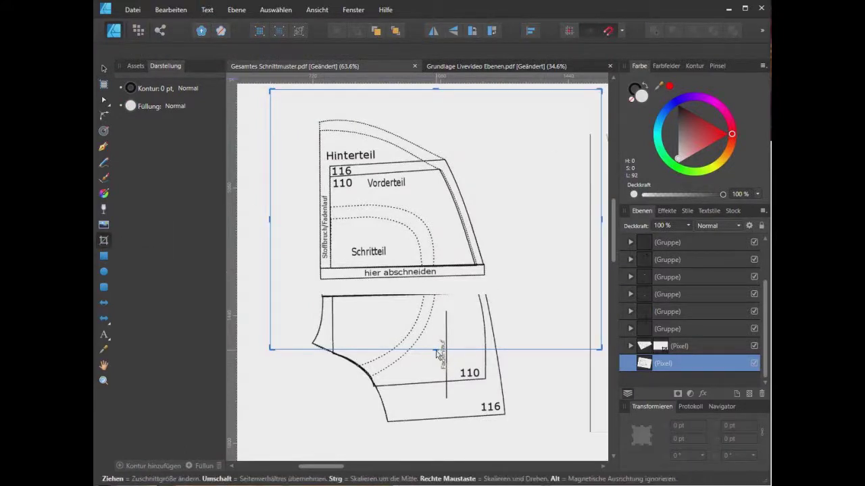
left_click_drag(437, 350, 436, 267)
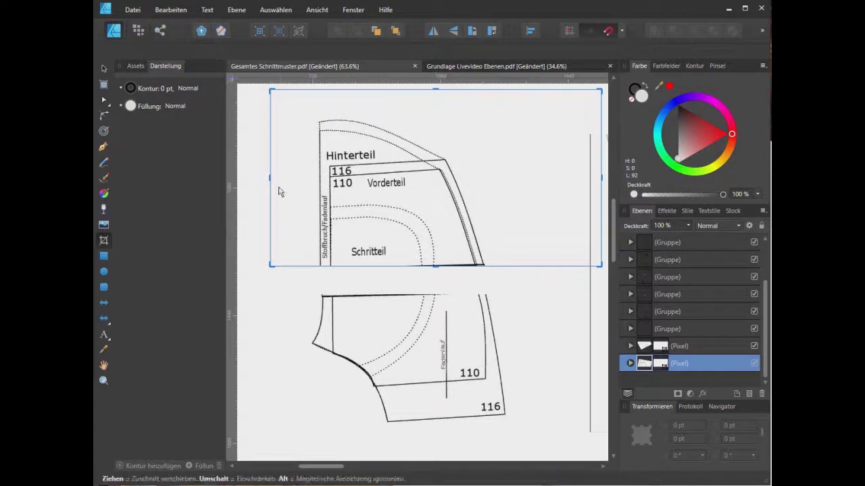
left_click(103, 68)
left_click_drag(395, 160, 396, 190)
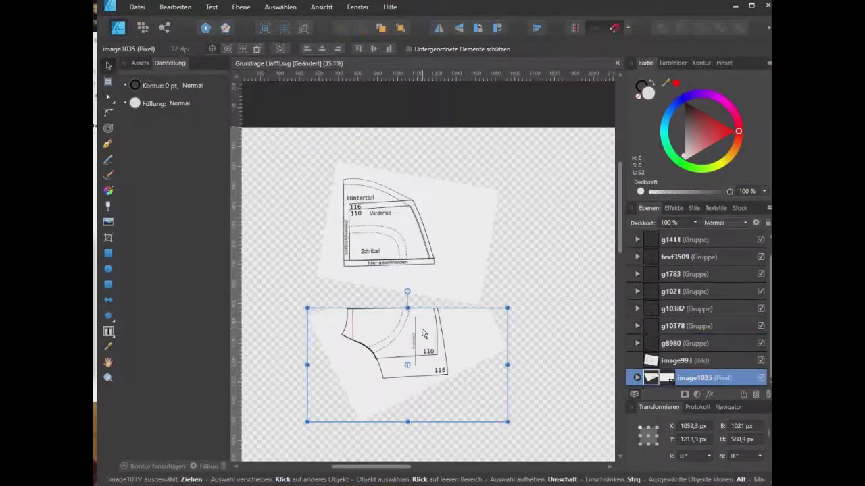
mouse_move(420, 329)
left_mouse_down()
mouse_move(417, 282)
mouse_move(418, 340)
mouse_move(416, 279)
mouse_move(419, 316)
left_mouse_up()
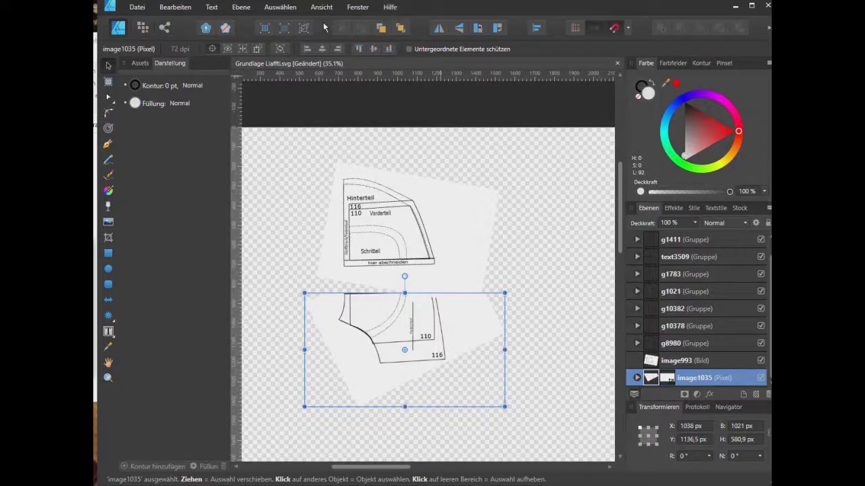
Step: Send image993 to the back and move image1035 up to X 1035.2, Y 957.2 px to join the pieces
left_click(400, 29)
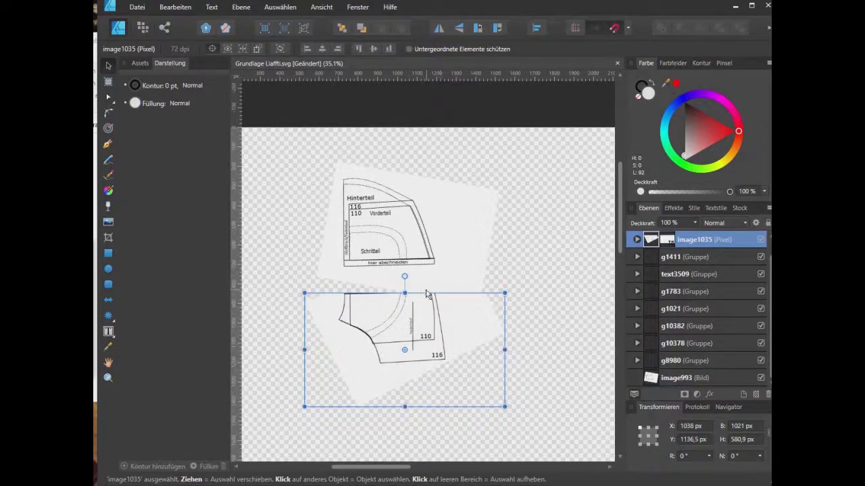
mouse_move(430, 327)
left_mouse_down()
mouse_move(429, 292)
mouse_move(428, 337)
left_mouse_up()
left_click(437, 246)
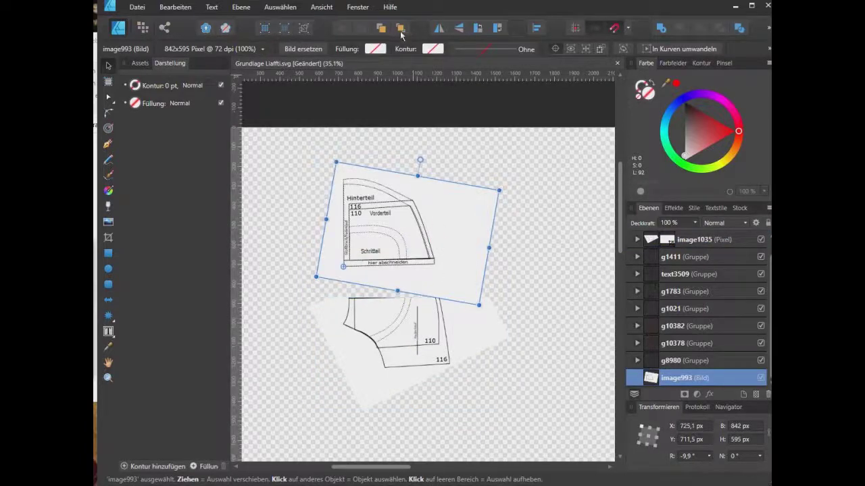
left_click(345, 30)
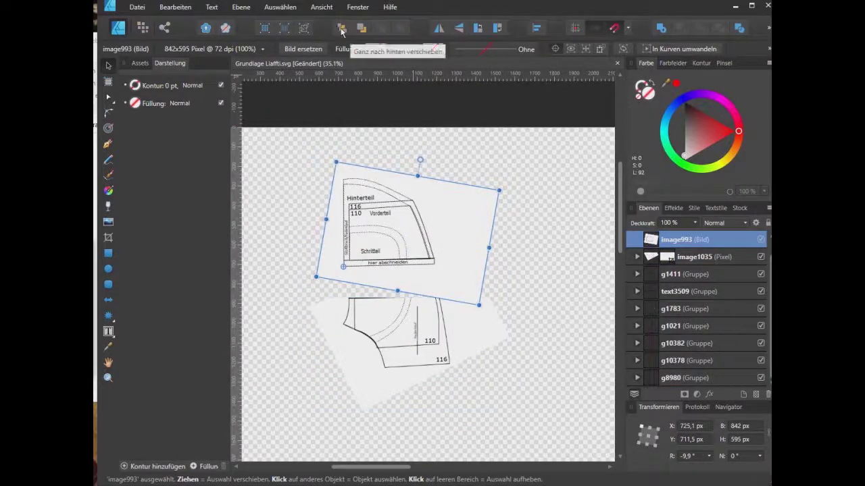
left_click(340, 28)
left_click_drag(443, 338, 436, 299)
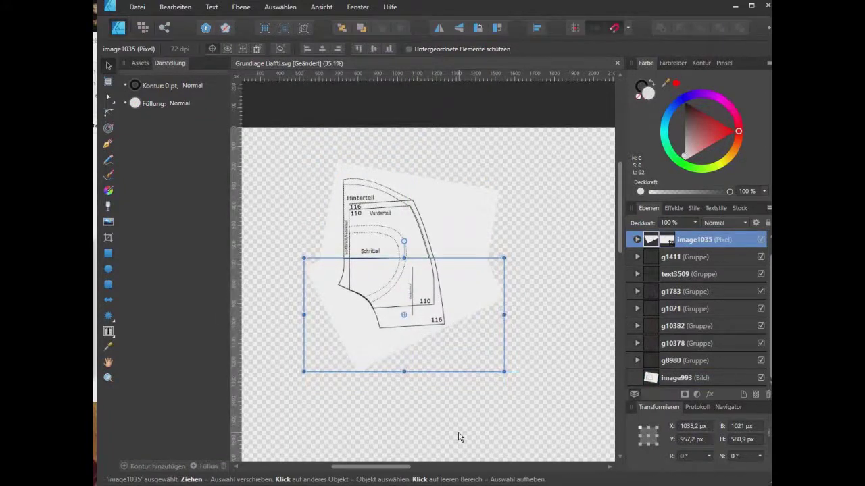